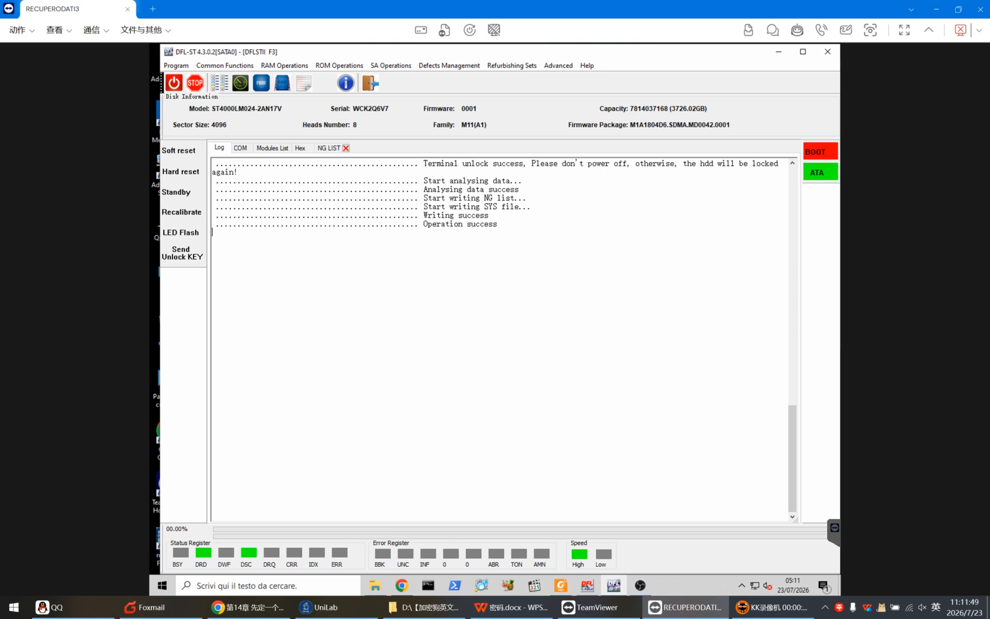
Review the NG list entries and the terminal output for the Nonresident GList
click(329, 148)
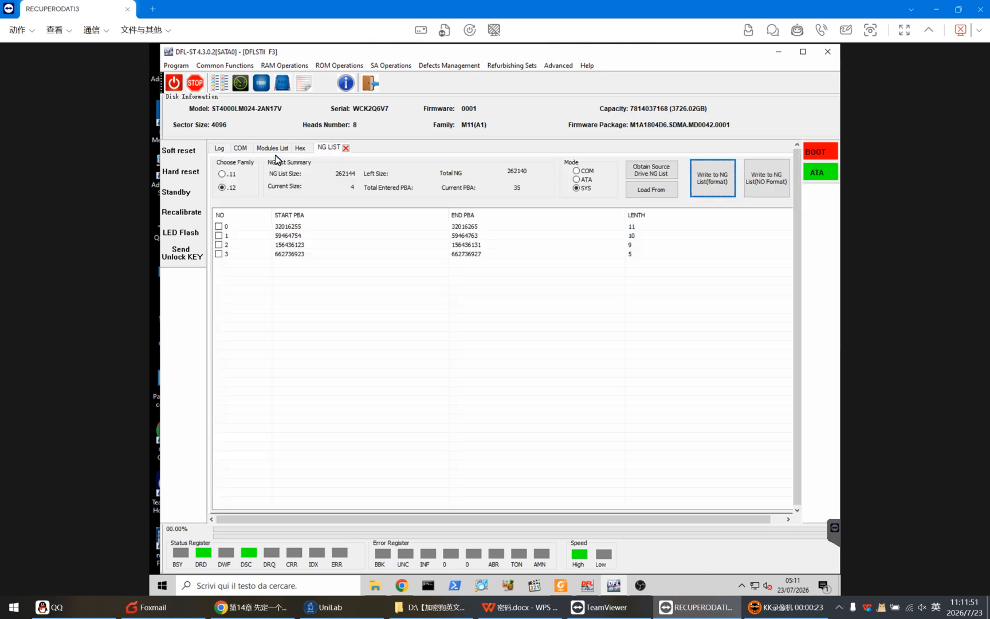
click(245, 150)
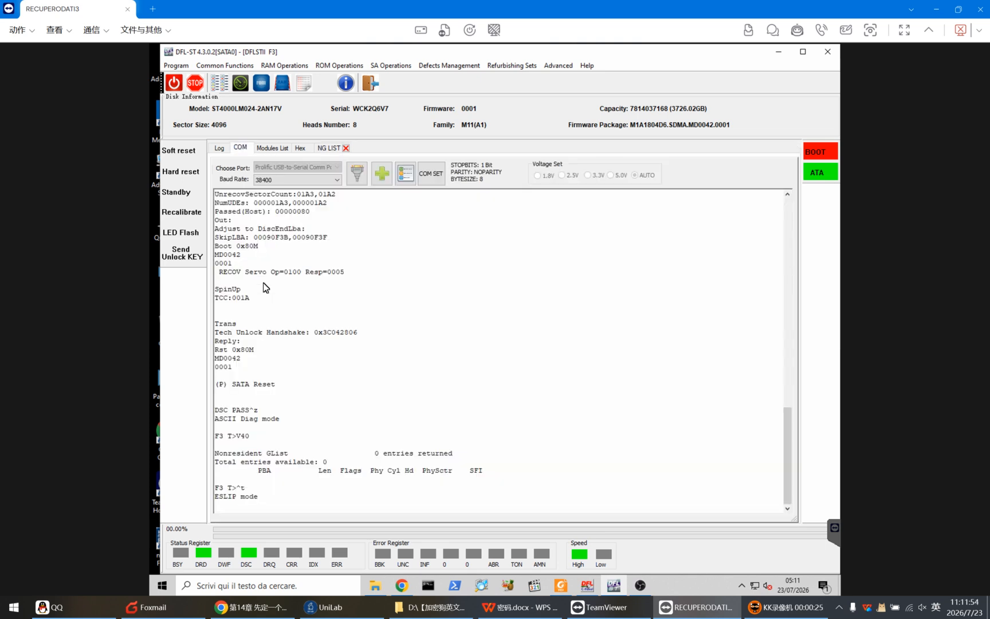
drag(248, 453, 457, 454)
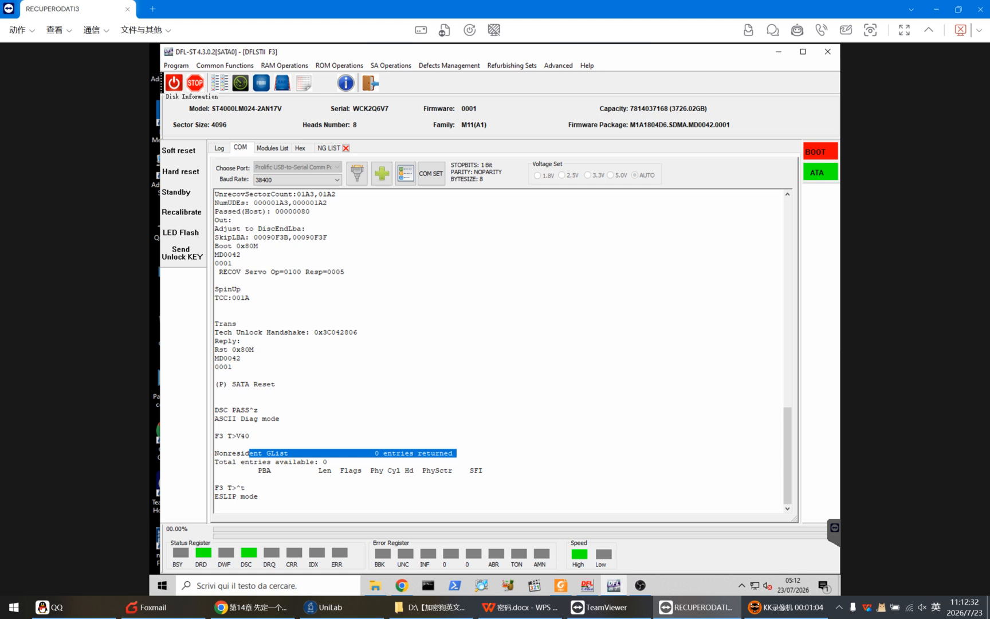
click(355, 462)
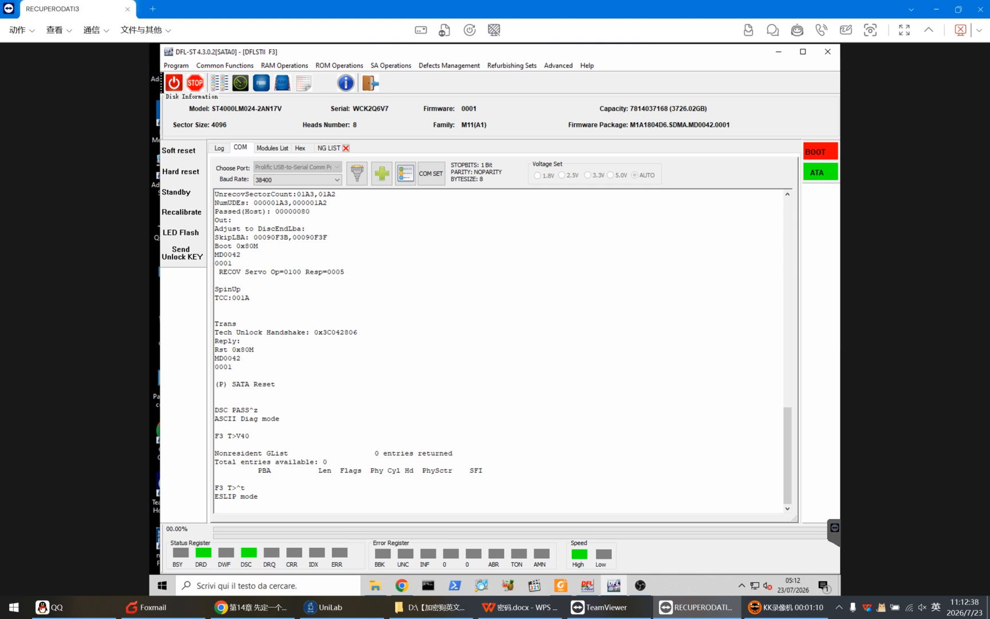
Load the NG list from the backup file FC375035.rpm, using drive series .12
click(330, 147)
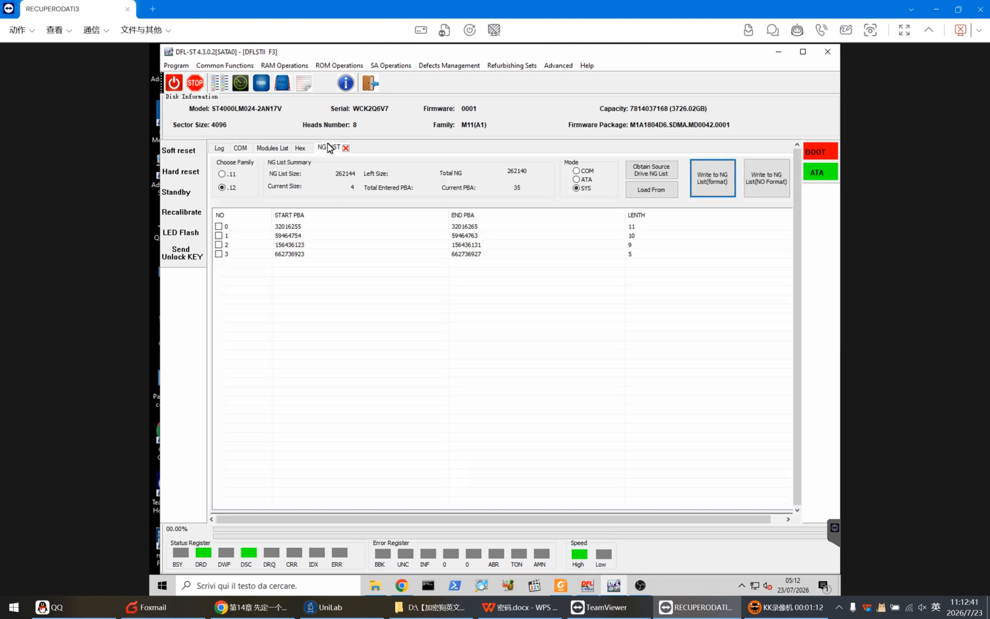
click(656, 194)
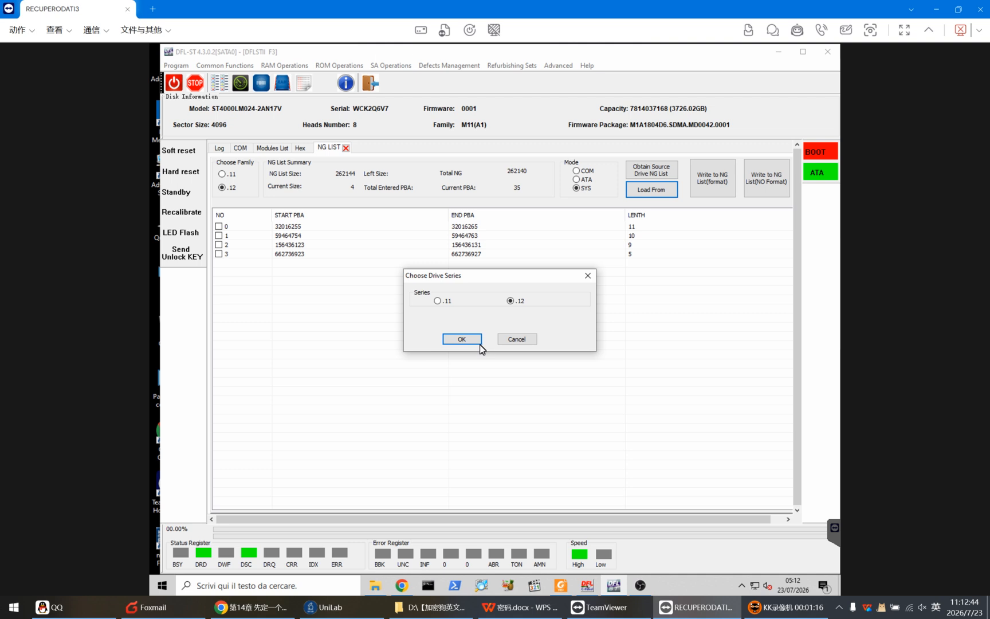
click(465, 340)
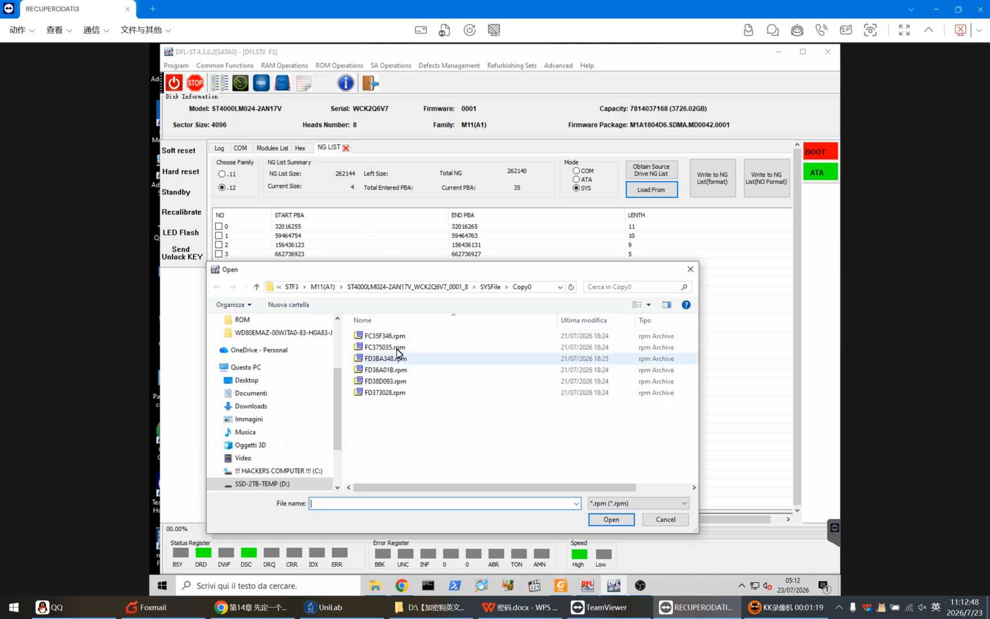
double_click(384, 349)
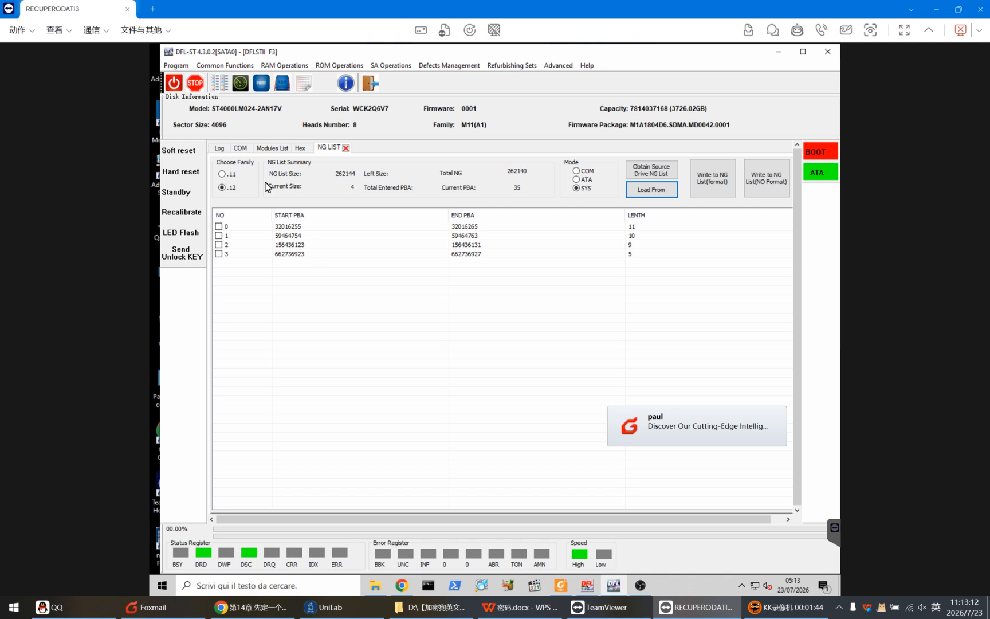
Switch the terminal to ASCII Diag mode and list the non-resident G-list with the V40 command
click(240, 148)
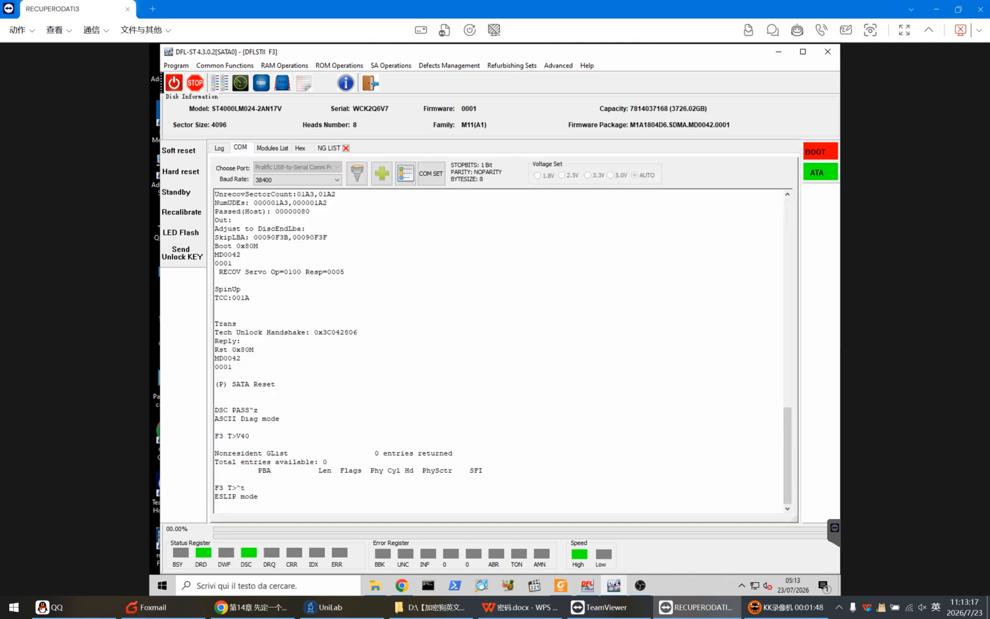
key(ctrl+z)
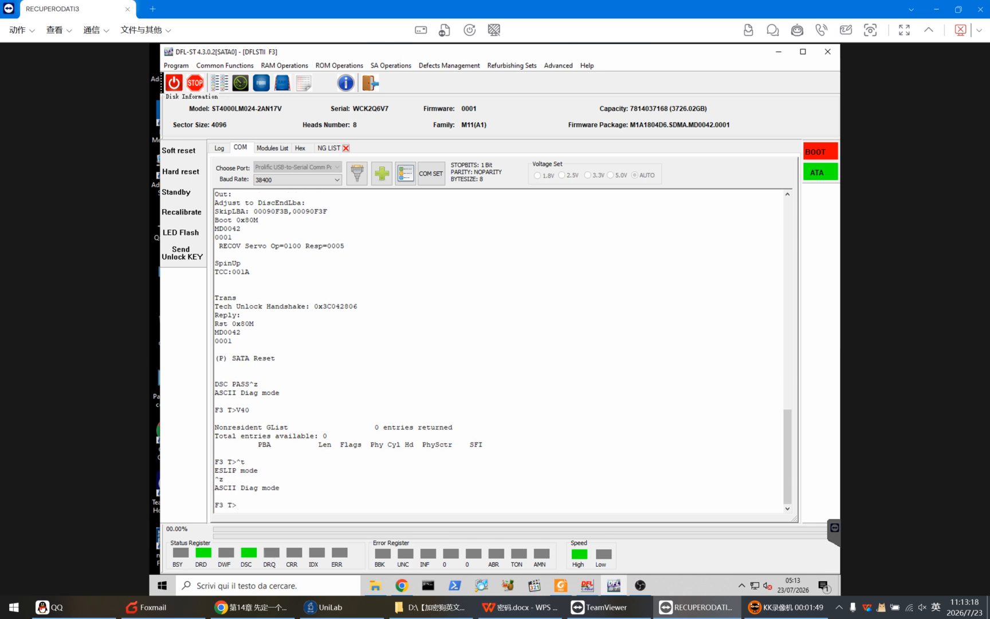
click(225, 151)
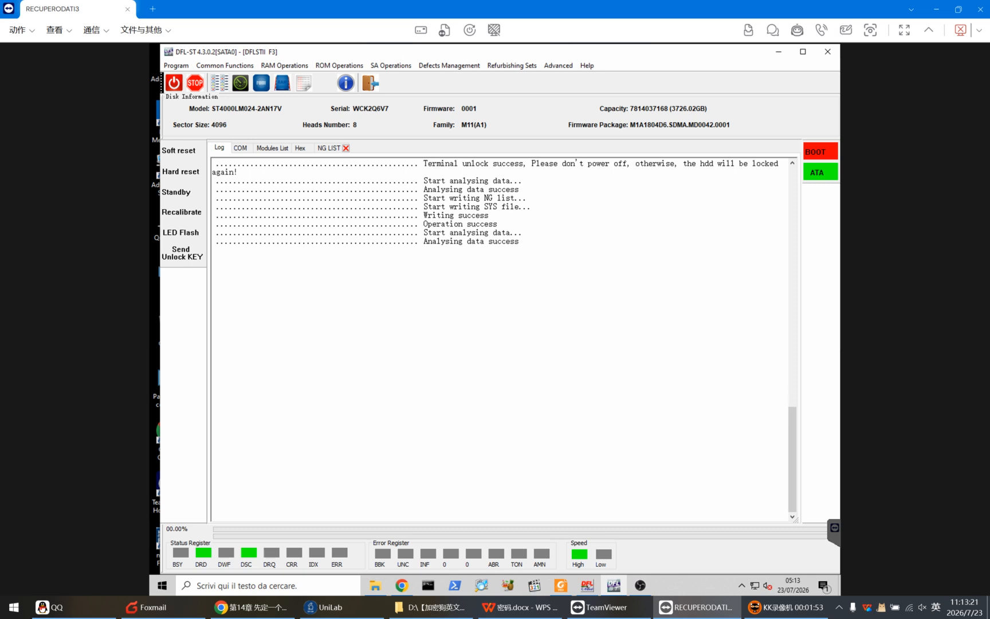
click(240, 148)
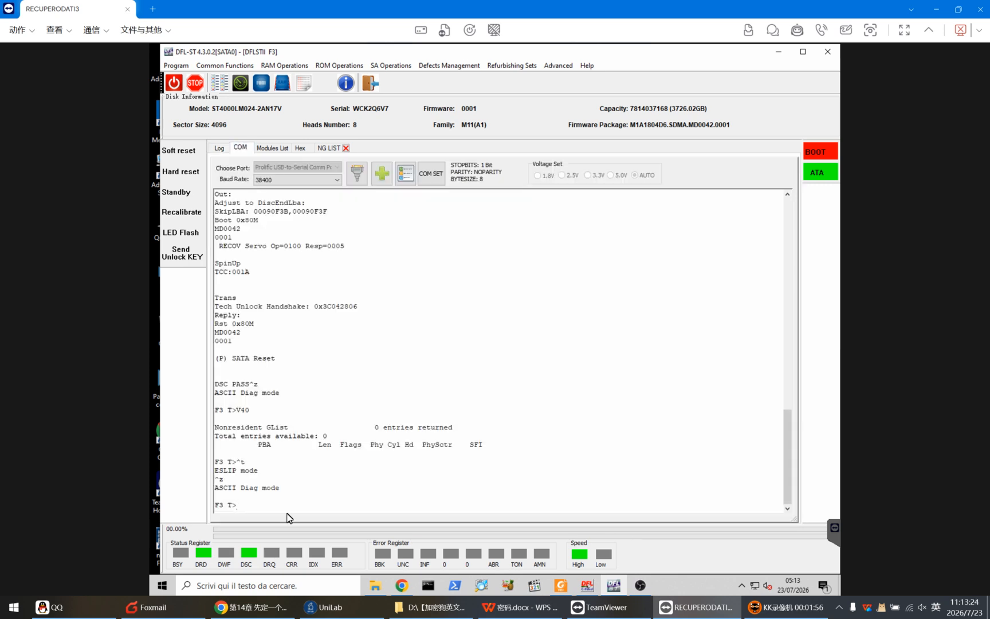
text(V40)
key(Return)
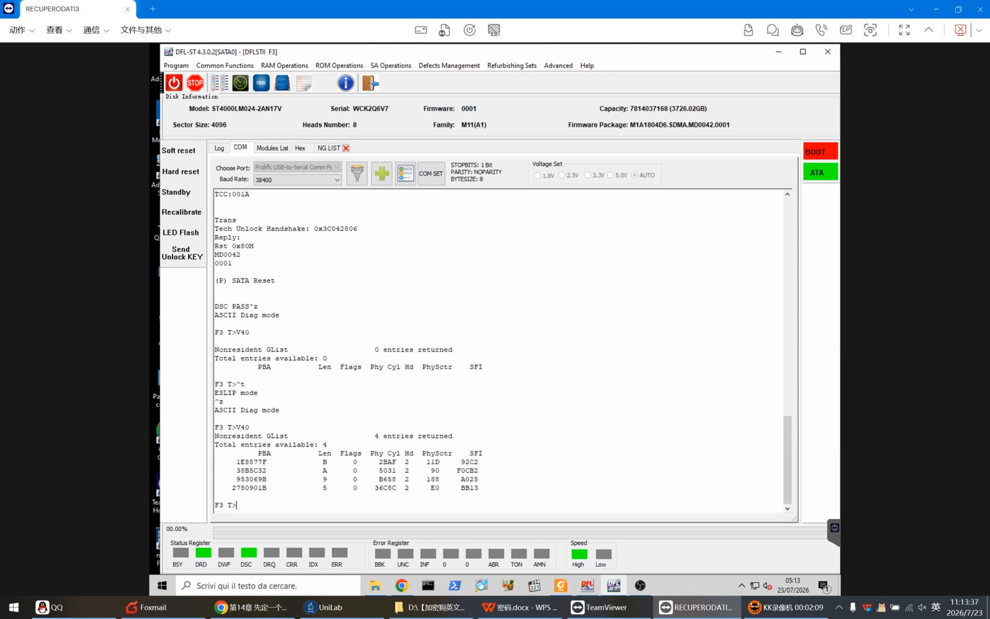
Run the command i4,1,22 at the F3 T> terminal prompt
drag(374, 349, 397, 350)
click(236, 506)
text(i4,1,22)
key(Return)
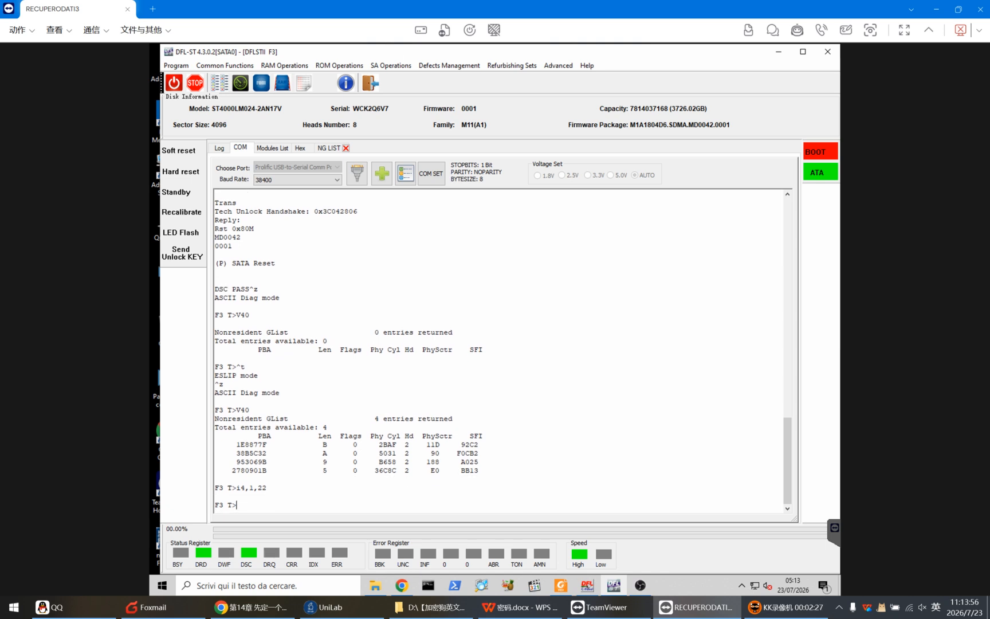
Start the user partition format with the terminal command m0,6,3,,,,,22
text(m0,6,3,,,,,22)
key(Return)
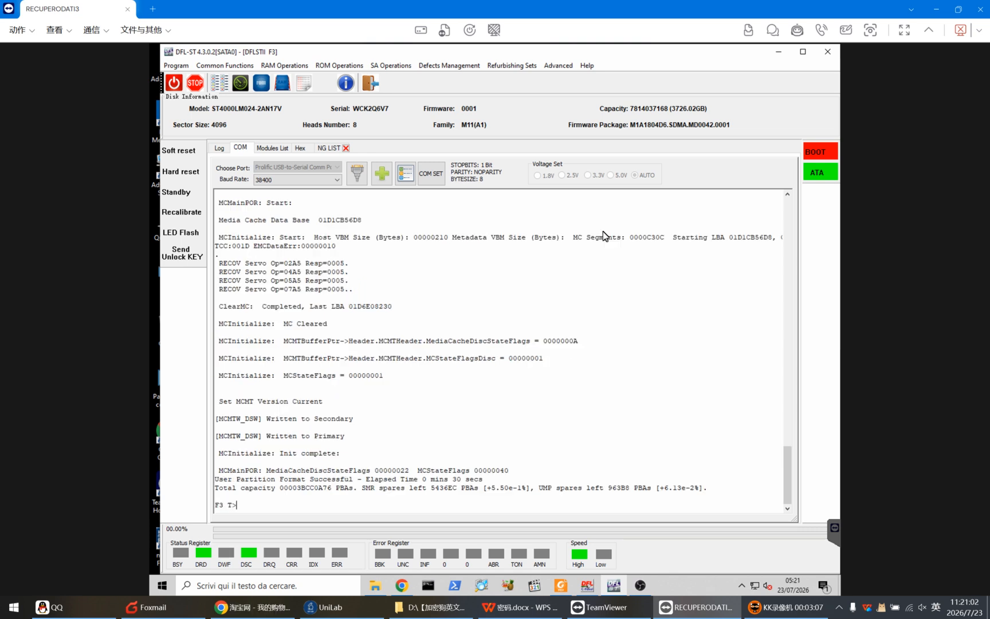
Check the non-resident G-list after the format with V40, and return the terminal to ESLIP mode
click(448, 65)
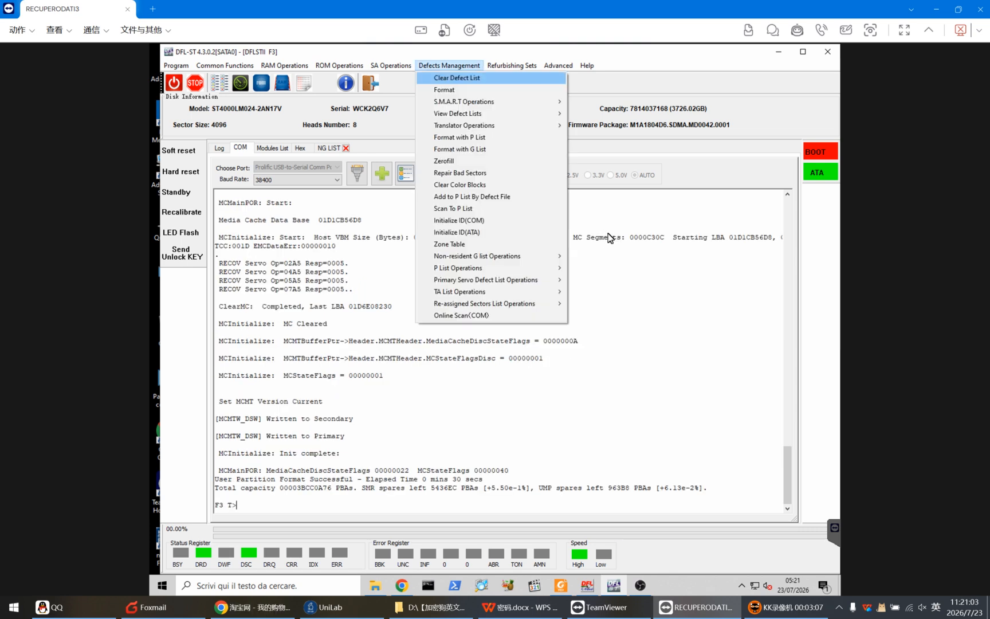
click(708, 390)
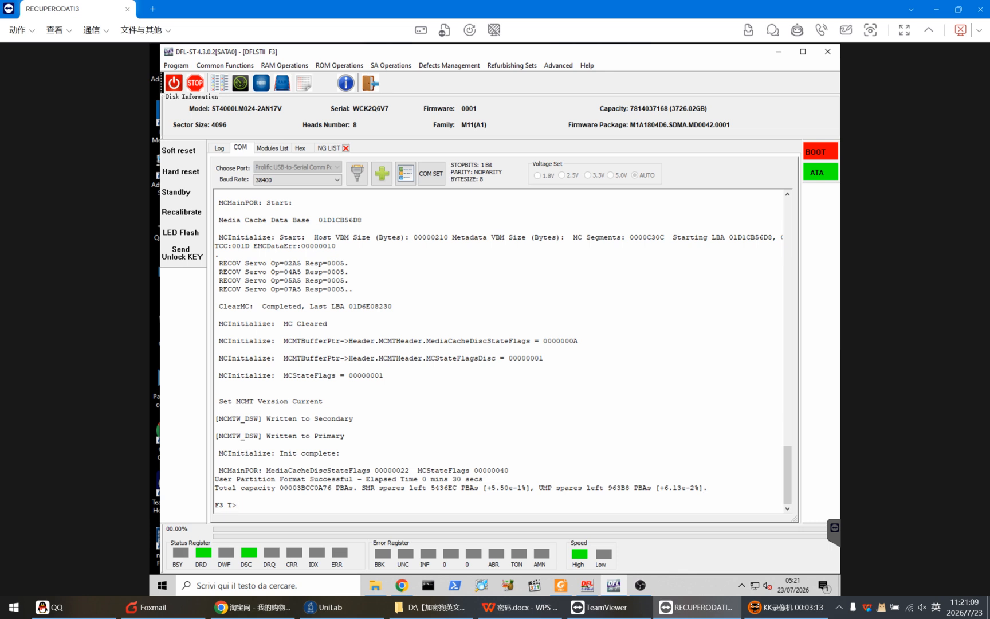
text(V40)
key(Return)
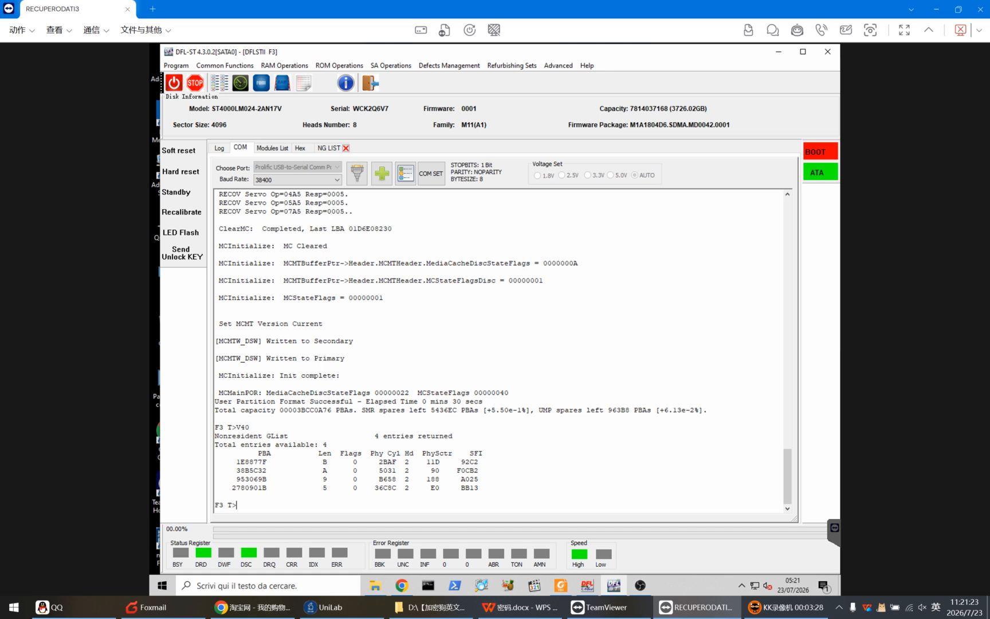
key(ctrl+t)
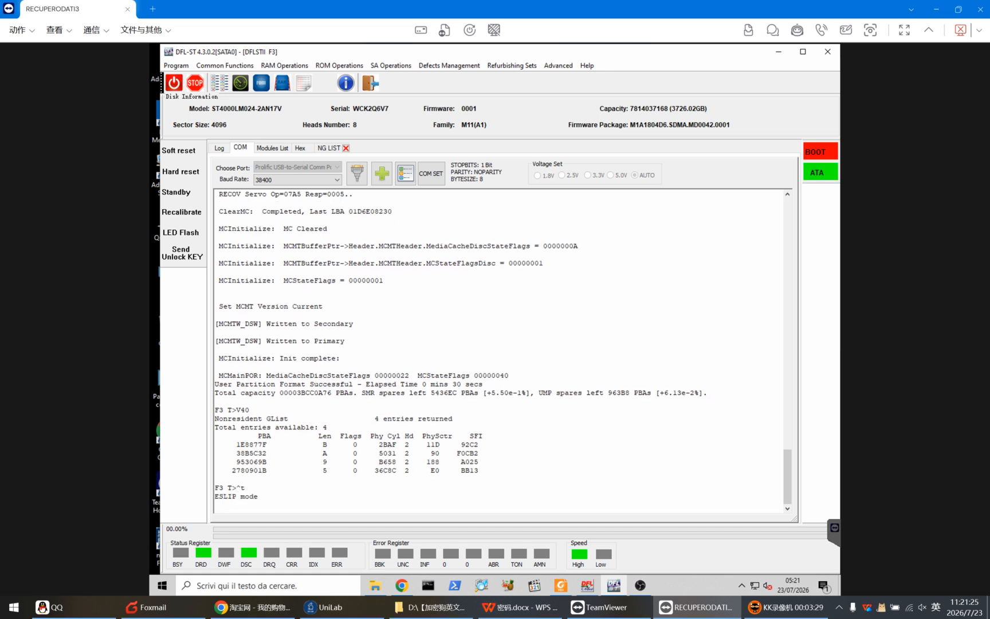
click(216, 87)
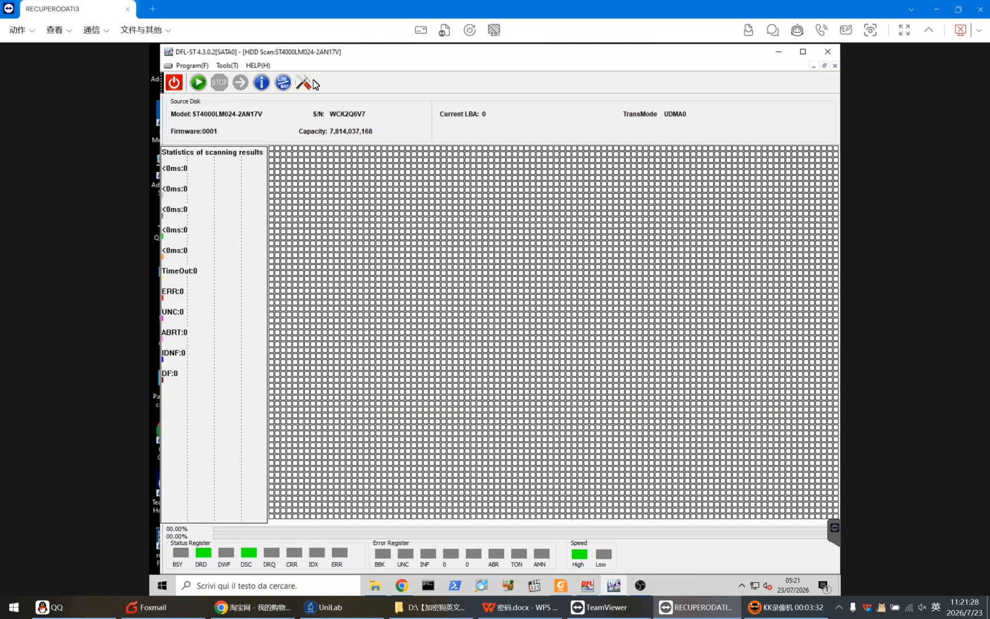
click(303, 83)
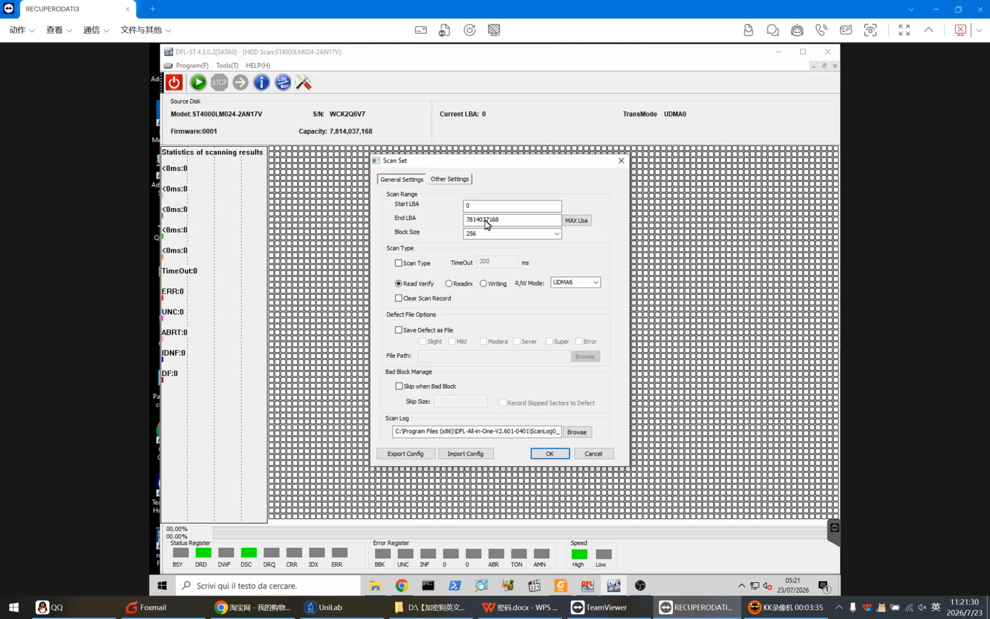
double_click(480, 208)
text(00000000)
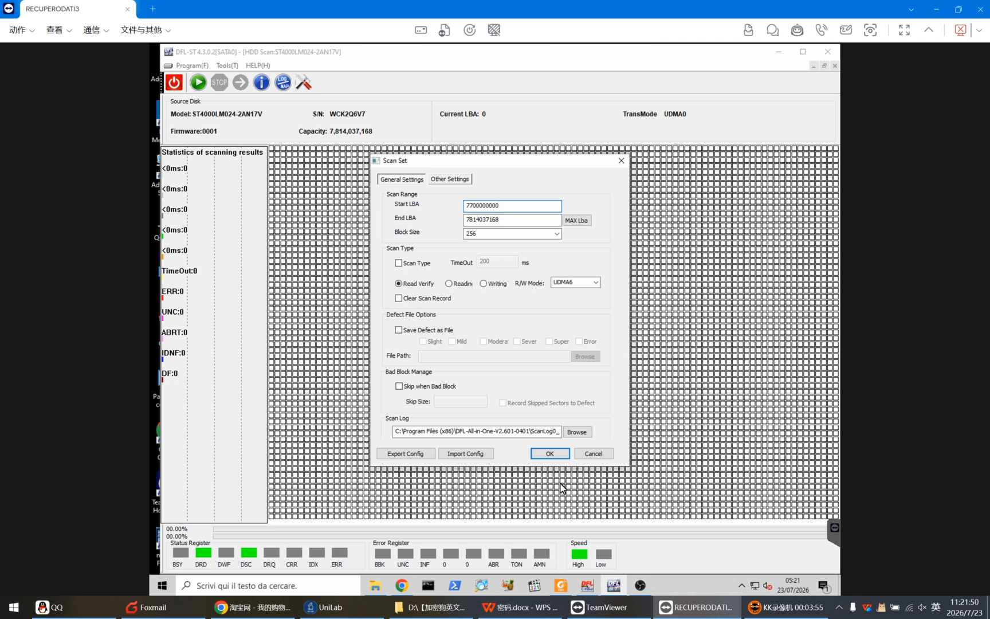
click(549, 454)
click(200, 84)
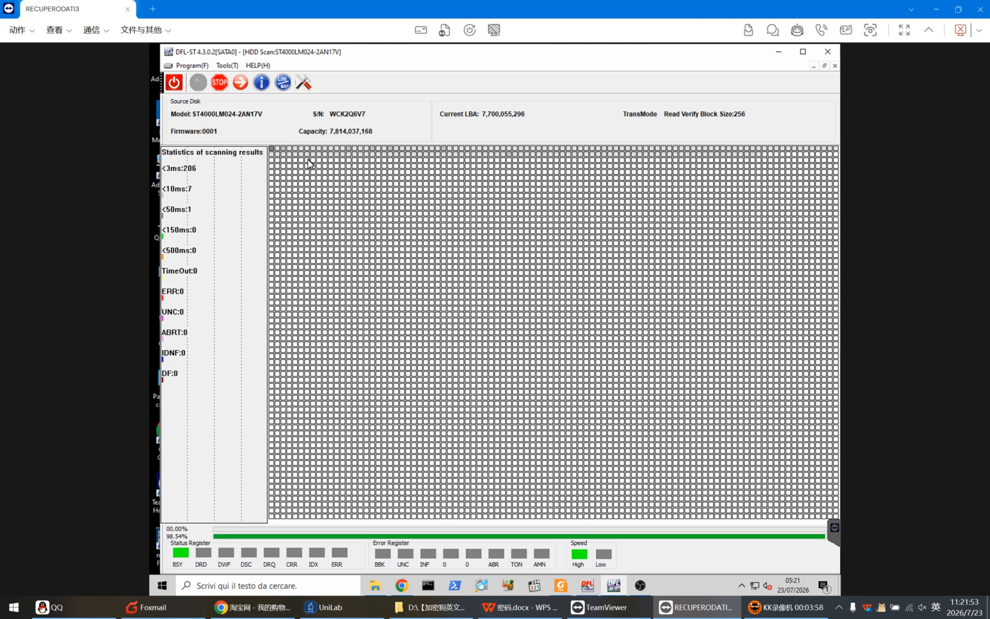
click(217, 83)
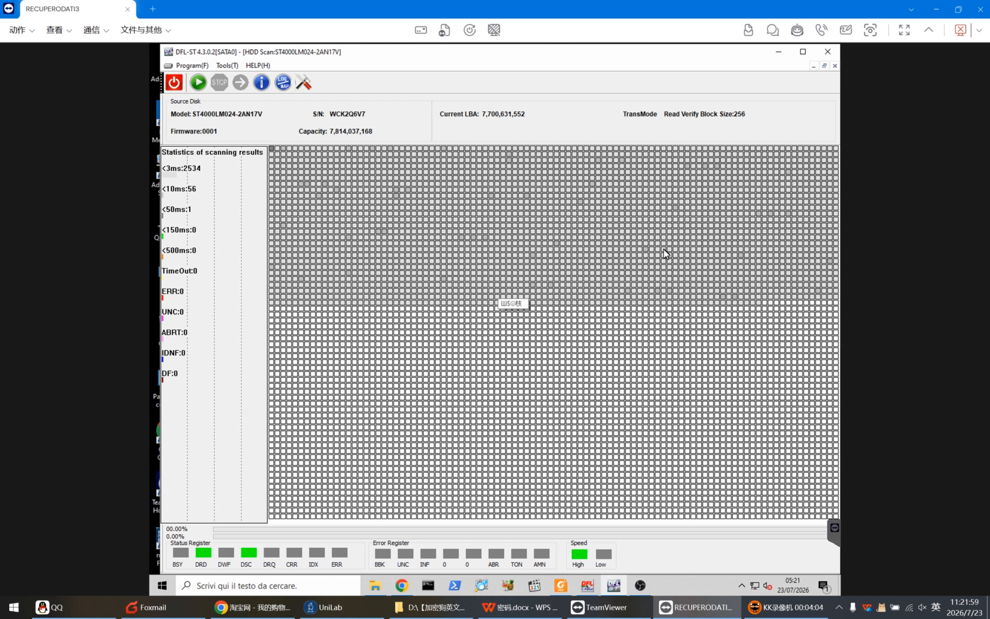
Bring up the DFL Cpanel and launch the DDP module on the DFL_SRP SATA 0 port
click(588, 585)
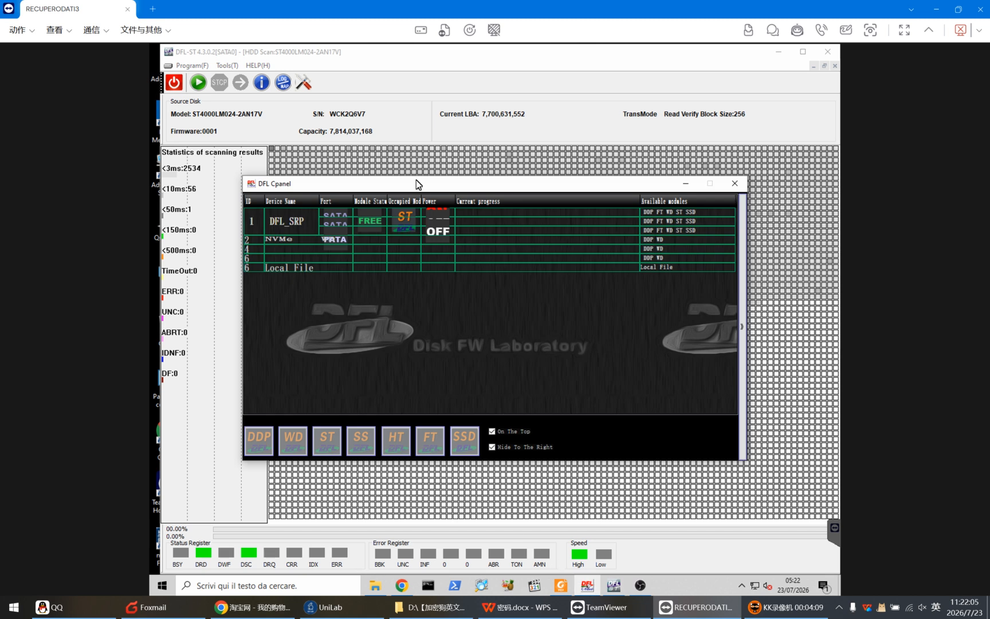
drag(417, 171, 417, 115)
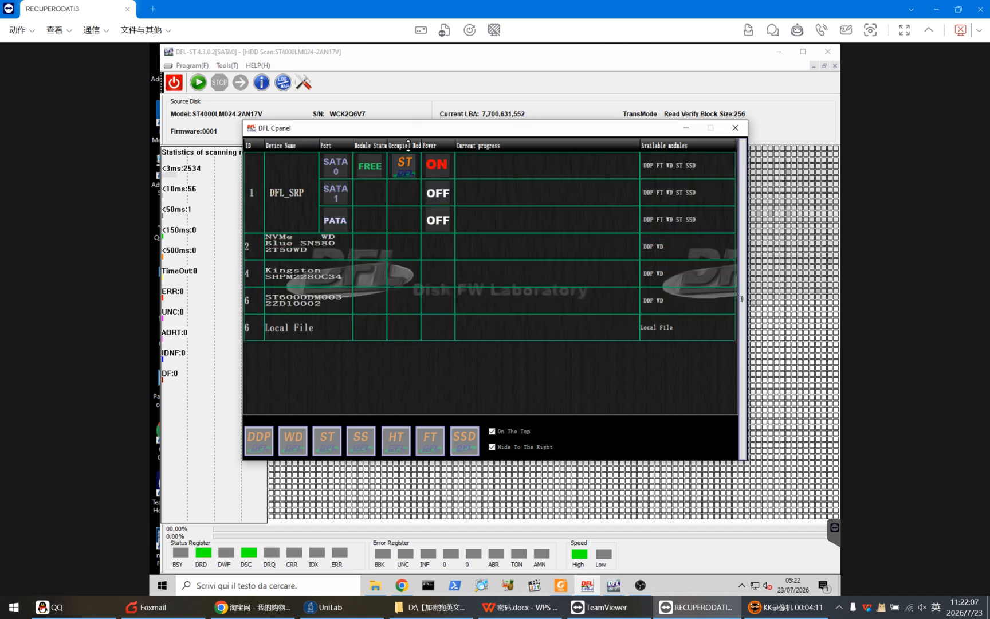
click(370, 167)
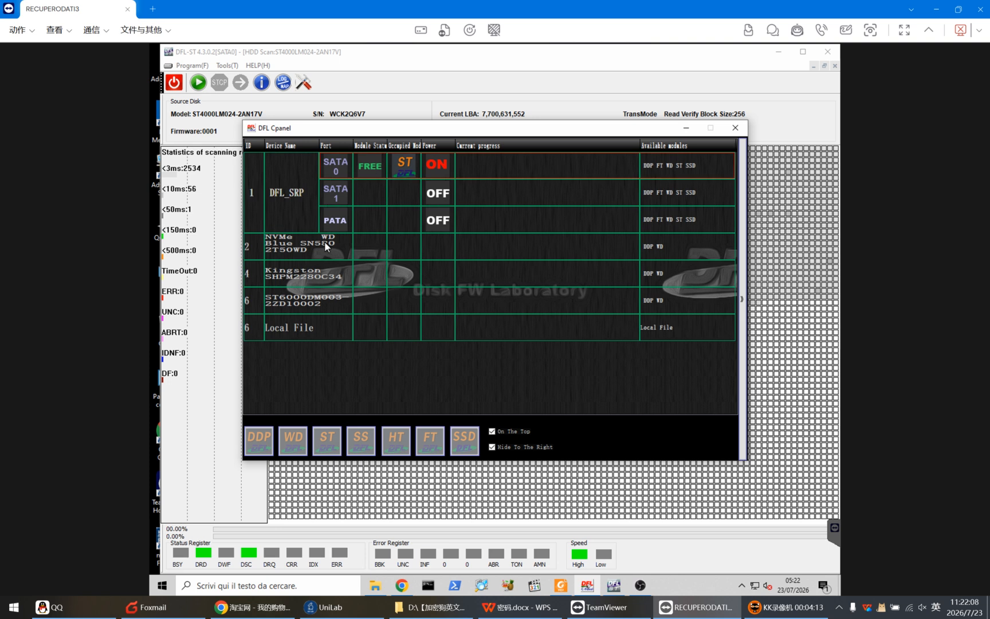
click(261, 439)
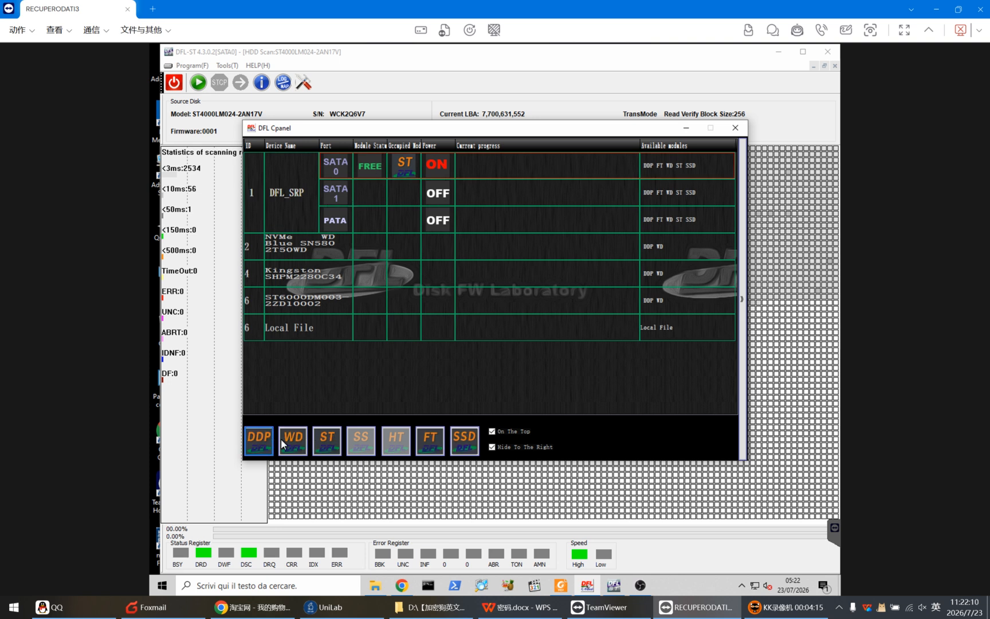
click(261, 440)
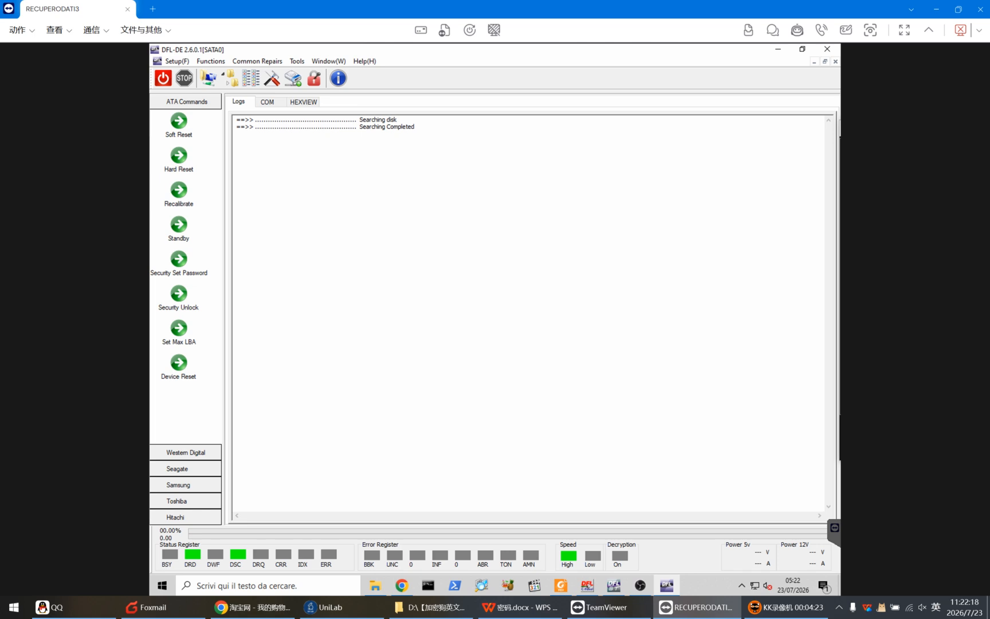
Create a new project with the ST4000LM024-2AN17V as source disk, keeping the default task path and Binary bitmap format
click(208, 78)
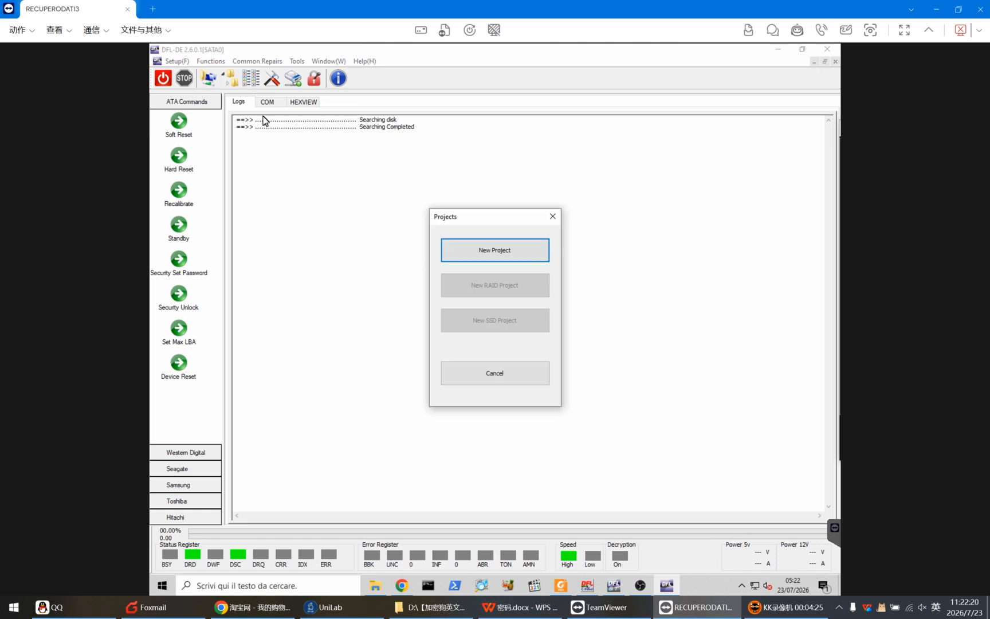
click(507, 256)
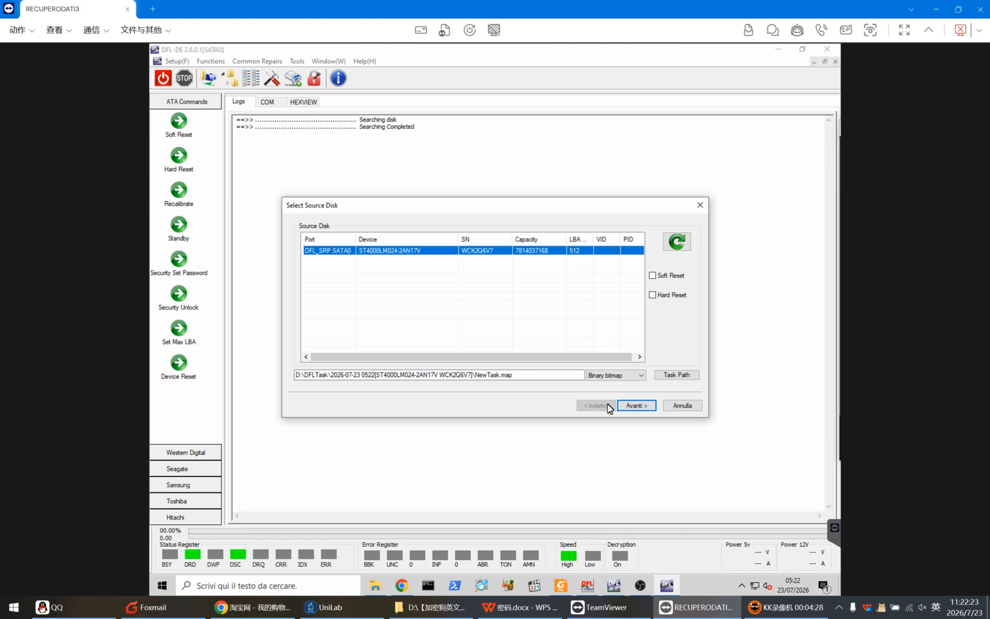
click(625, 405)
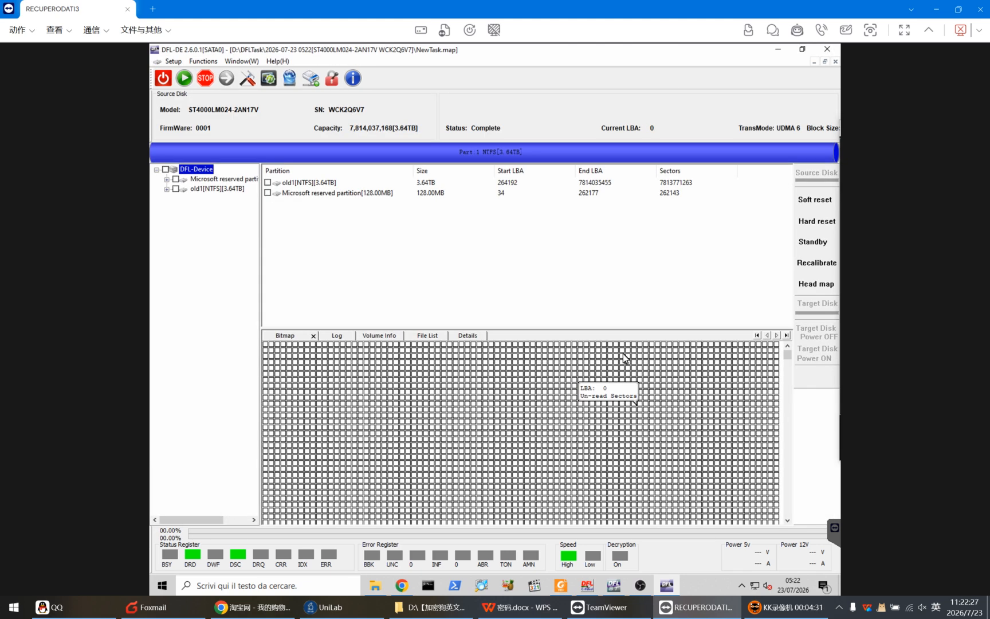
Widen the partition tree and open the Root folder of the old1 NTFS partition
drag(261, 227, 293, 225)
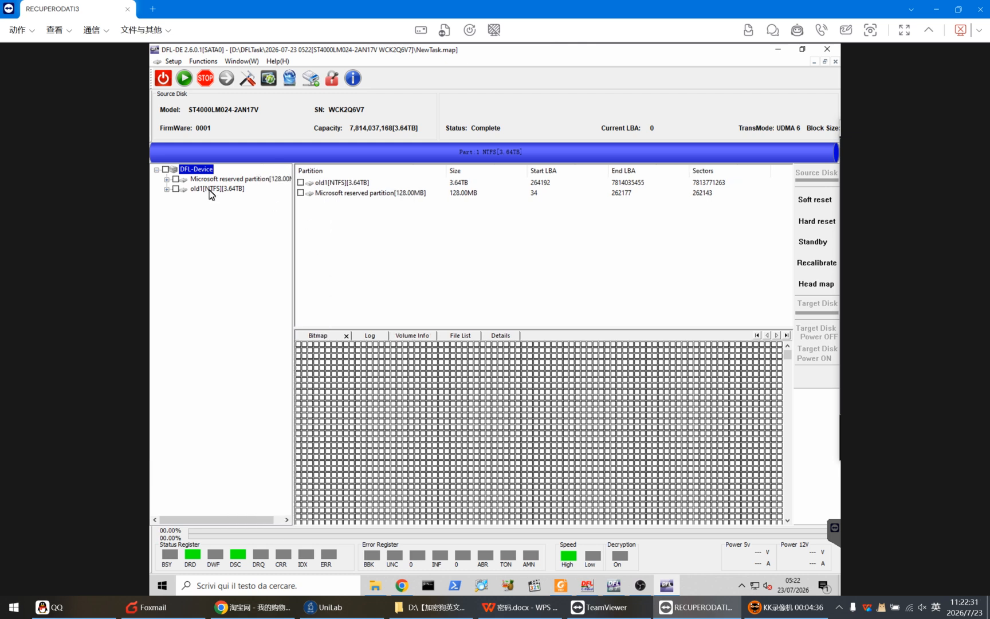
click(210, 189)
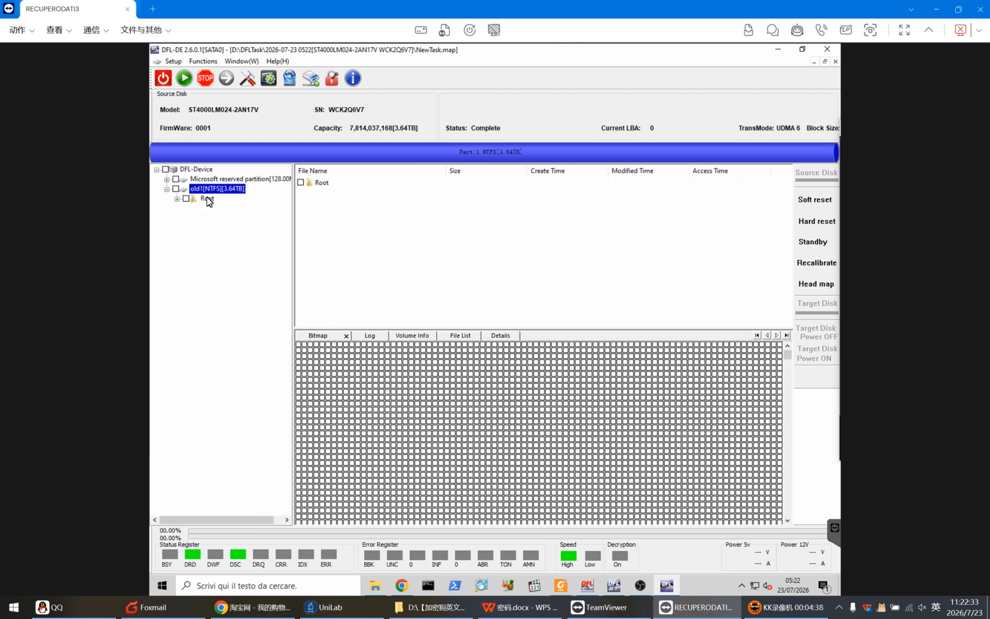
click(208, 199)
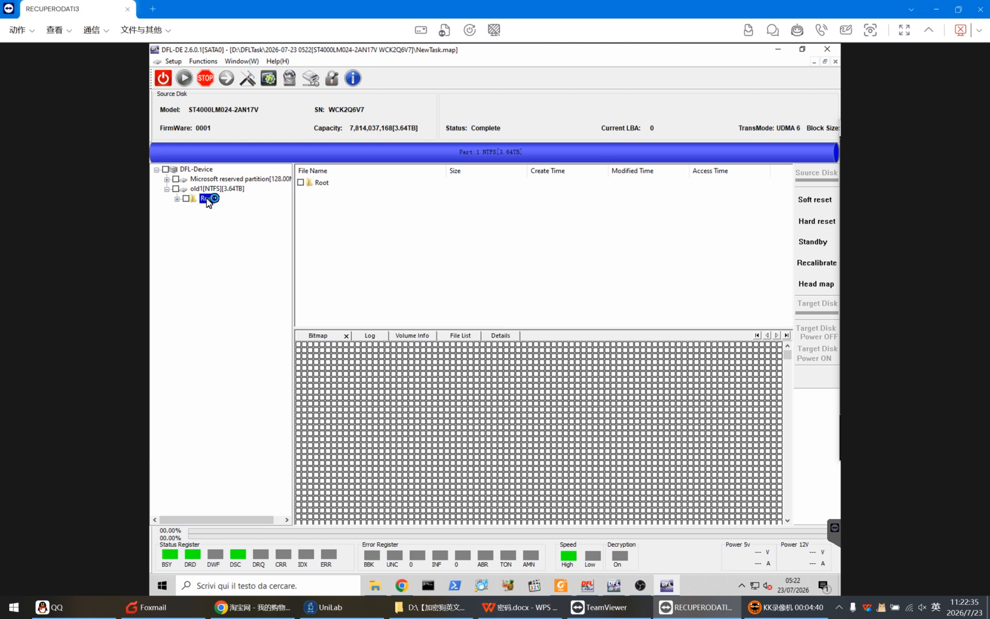